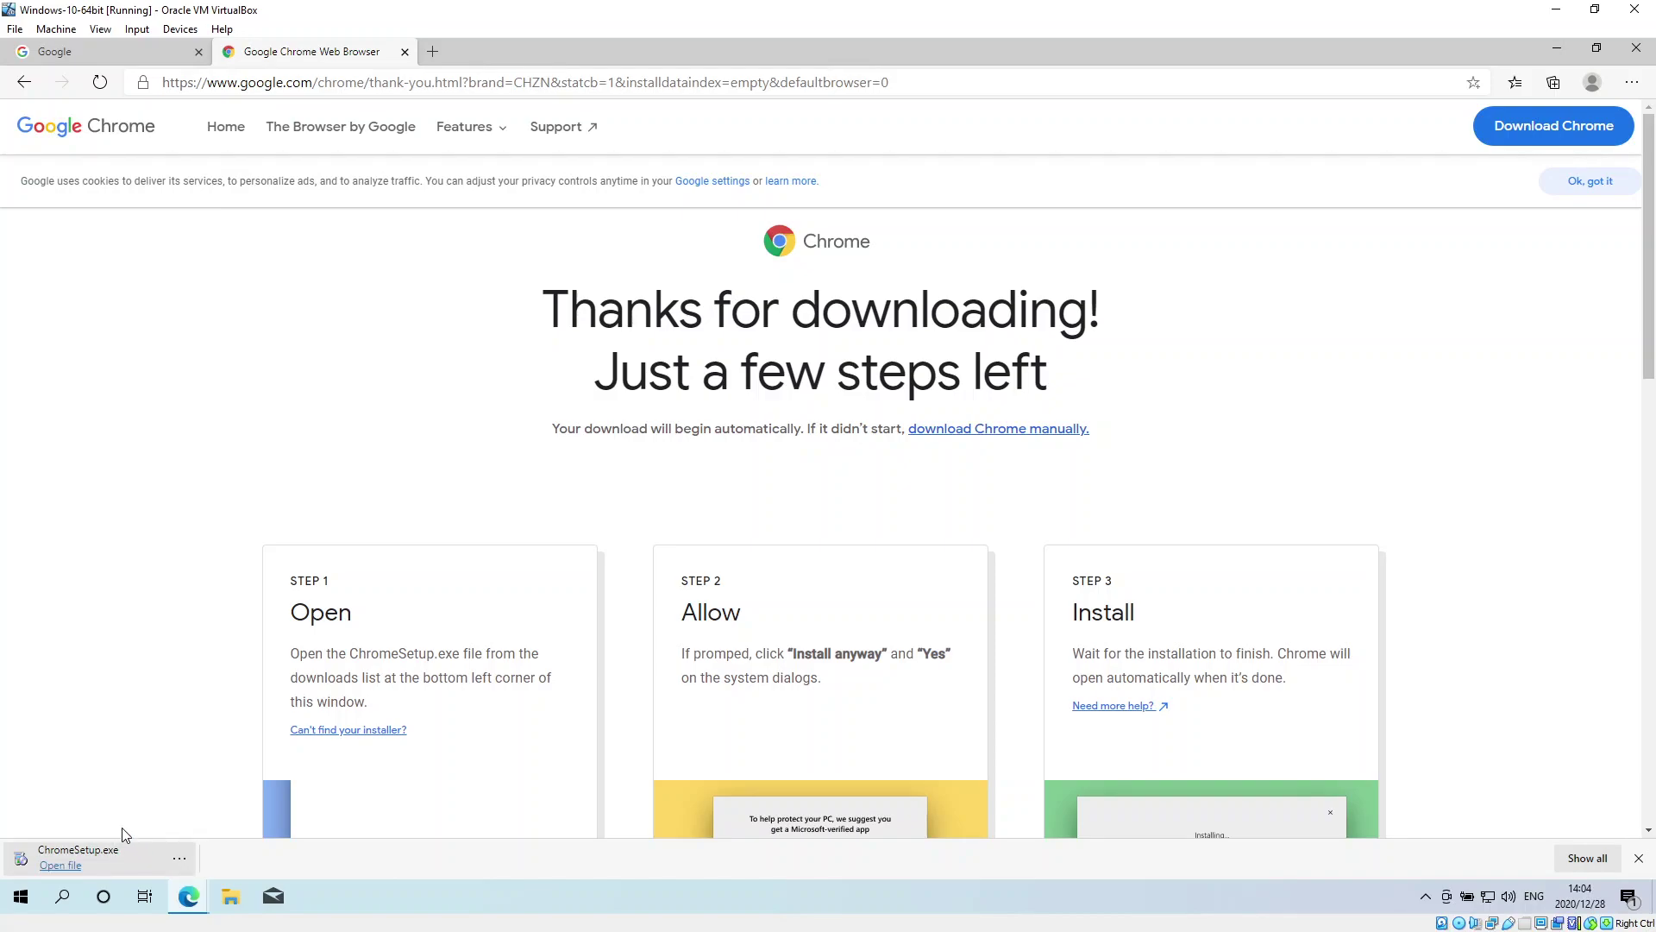
Run ChromeSetup from the Downloads folder and clear the desktop of open windows.
{"action": "left_click", "coordinate": [57, 867]}
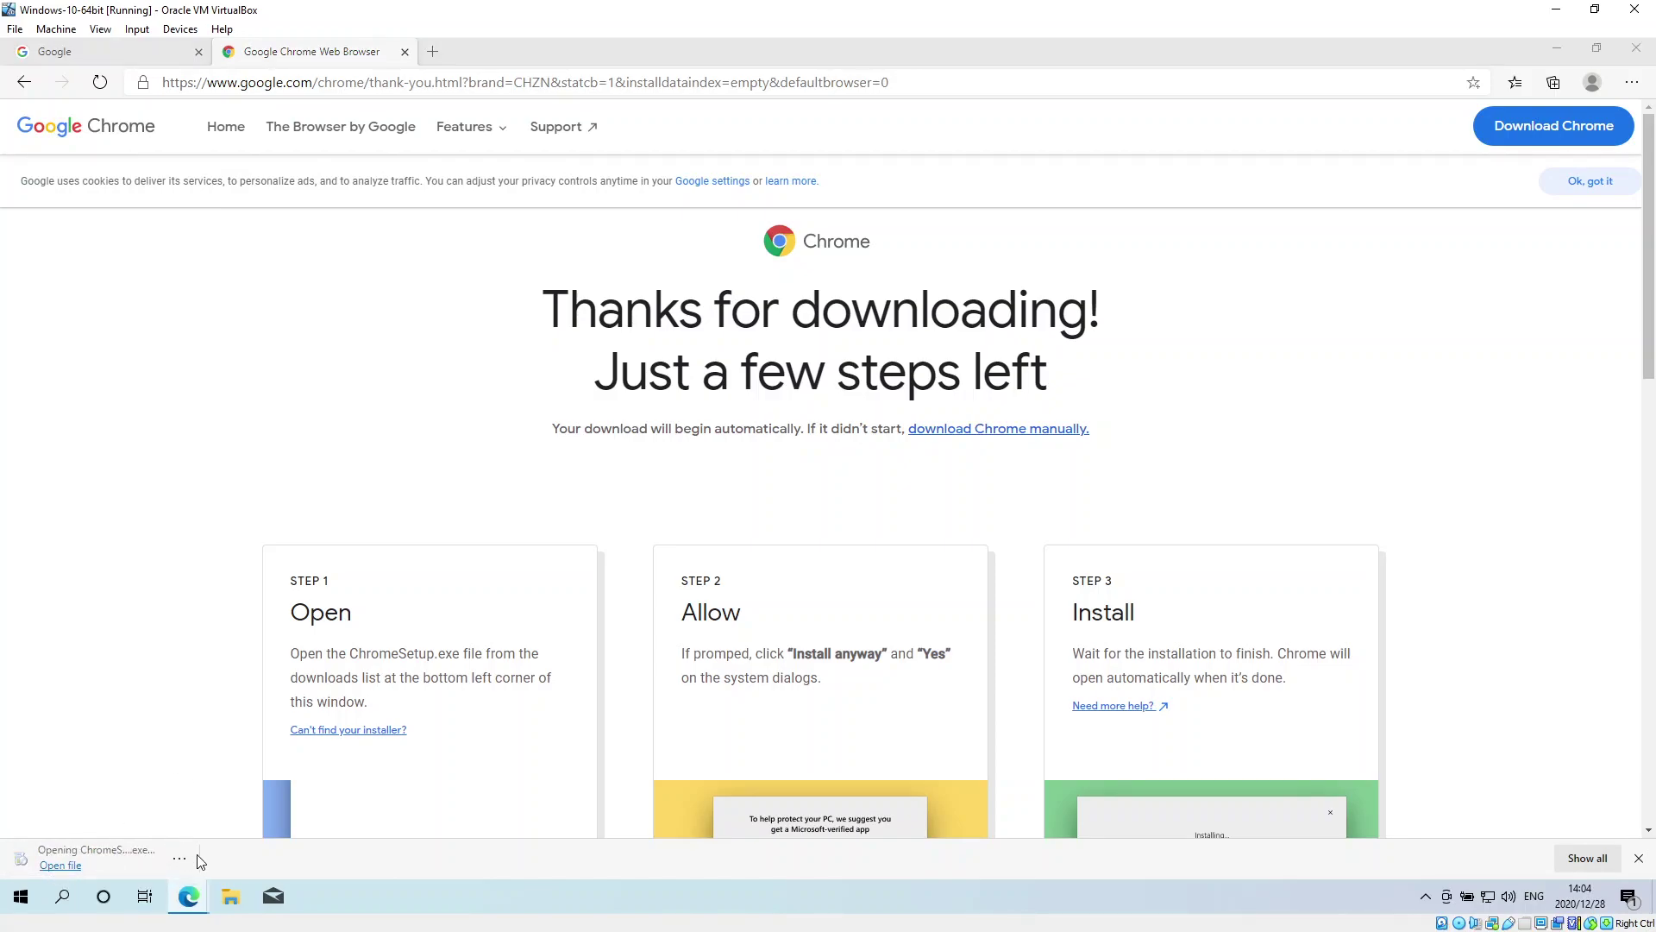
{"action": "left_click", "coordinate": [233, 900]}
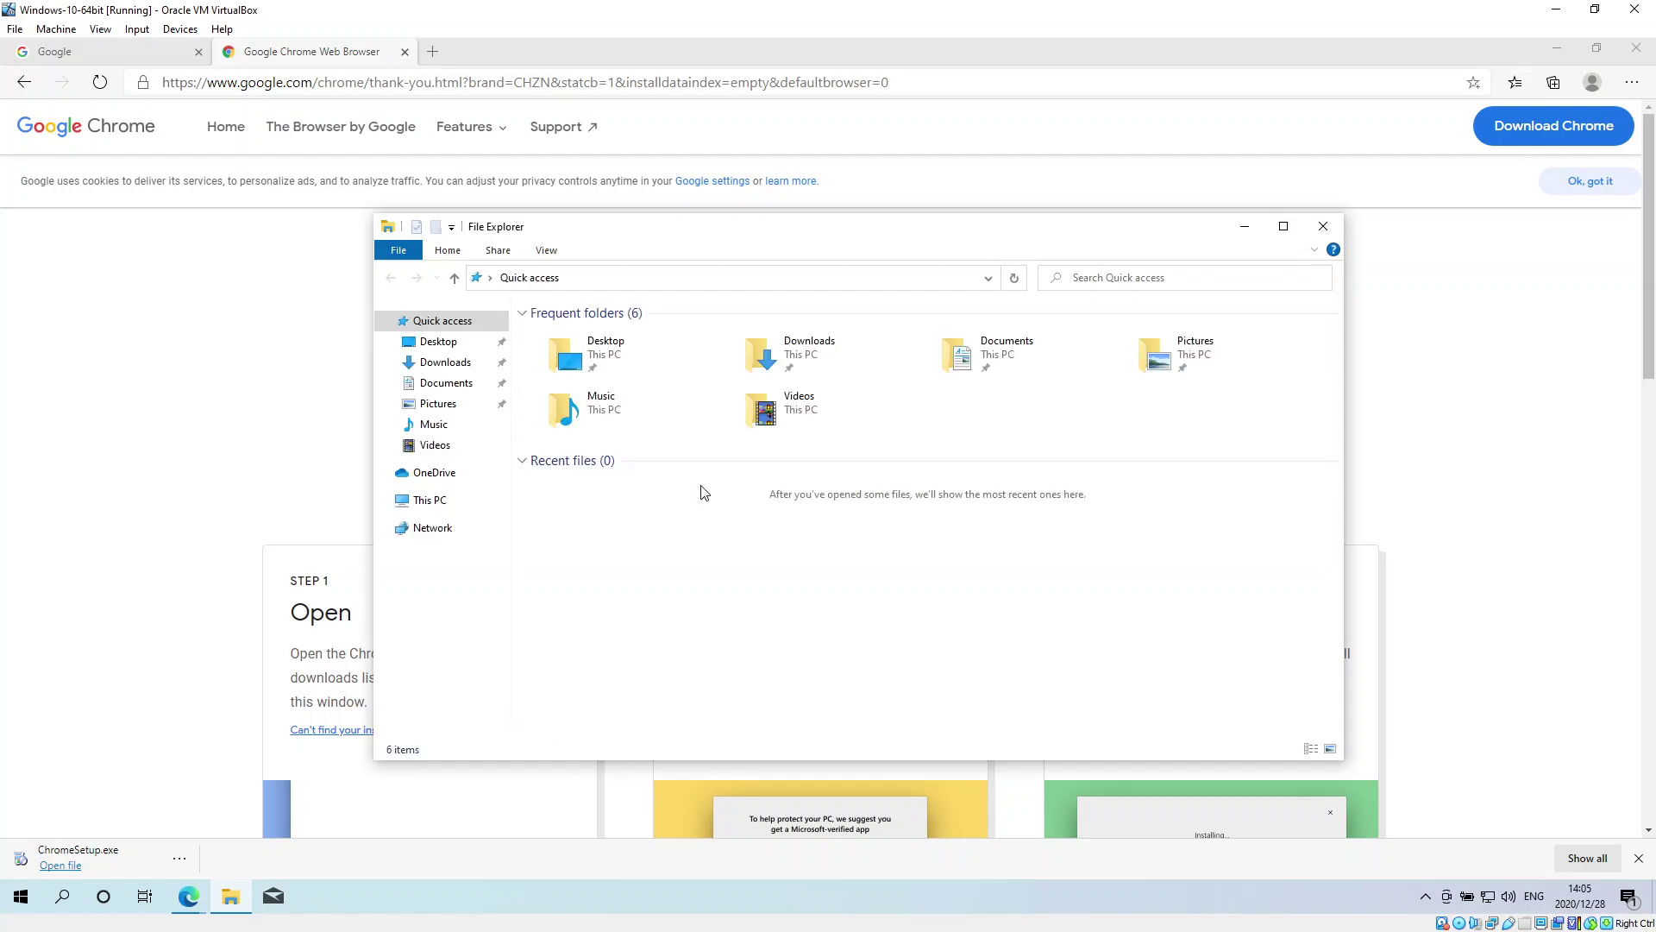
{"action": "left_click", "coordinate": [441, 362]}
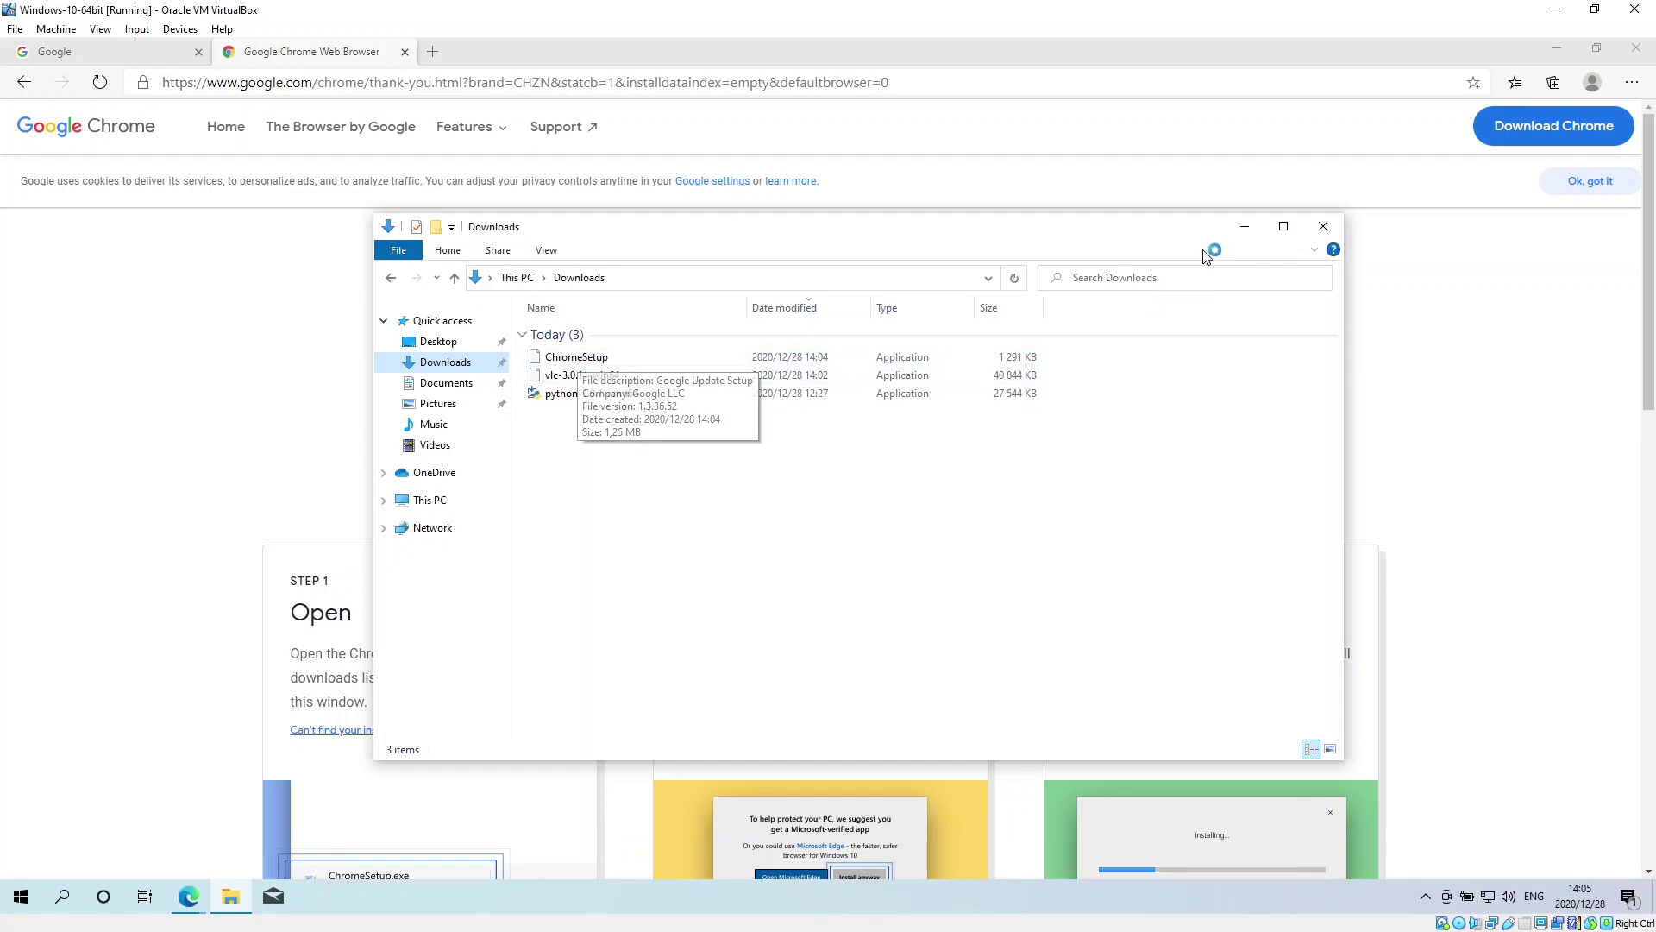
{"action": "left_click", "coordinate": [1244, 226]}
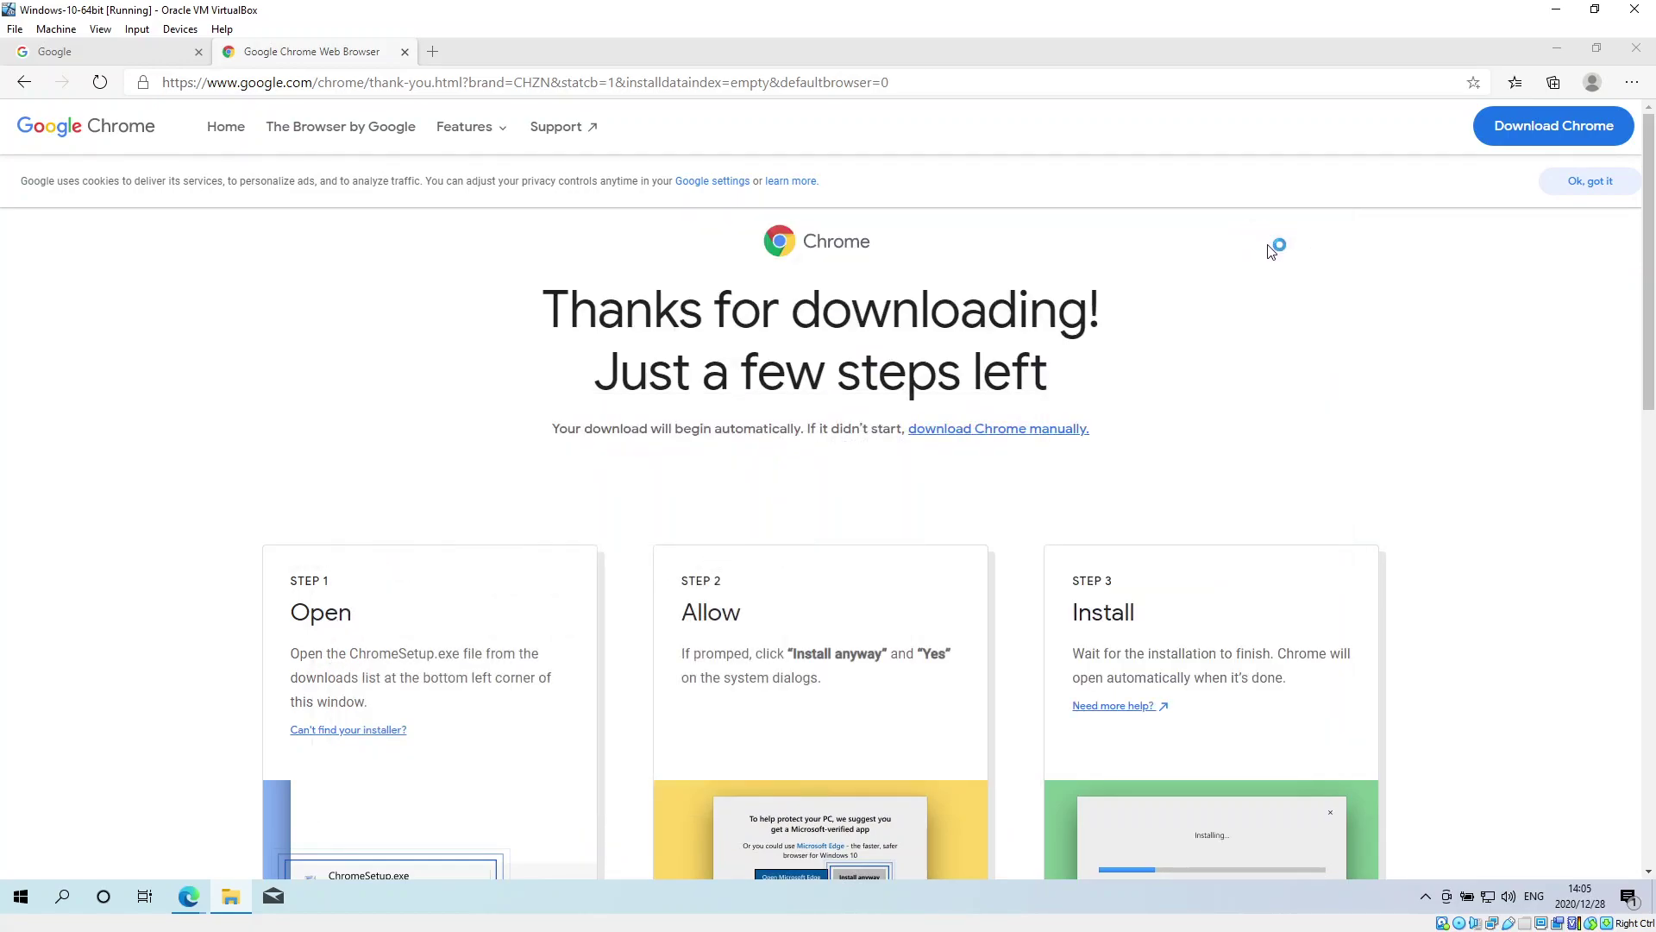
{"action": "left_click", "coordinate": [1559, 48]}
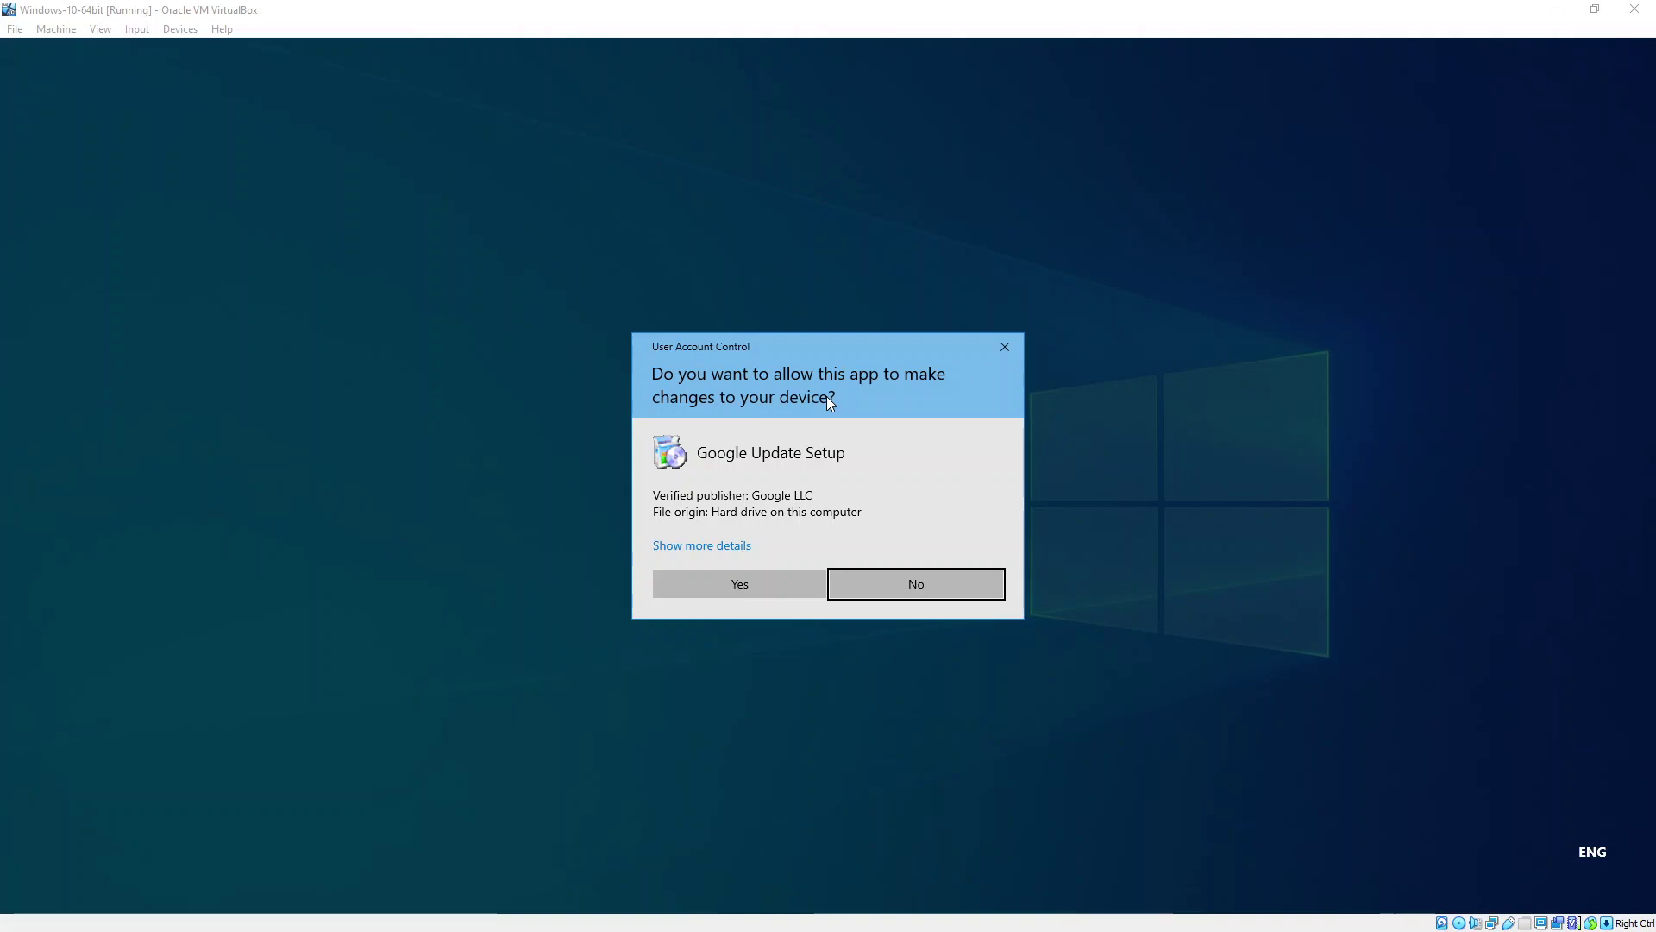
Approve the User Account Control request for Google Update Setup to start installation.
{"action": "left_click", "coordinate": [734, 585]}
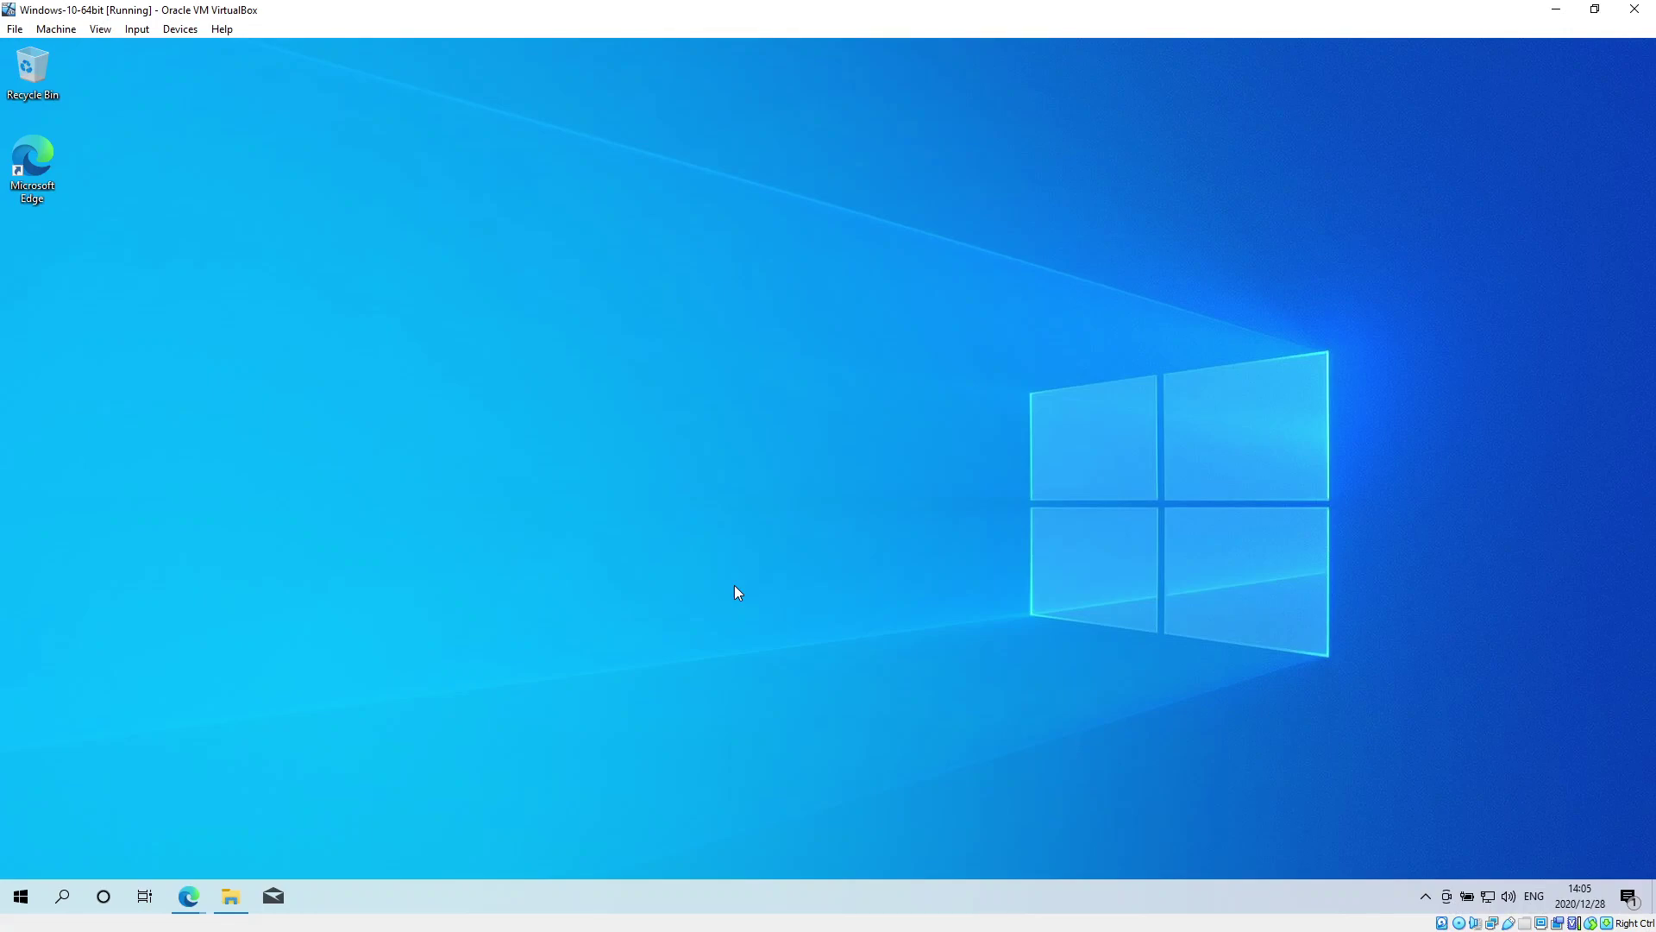